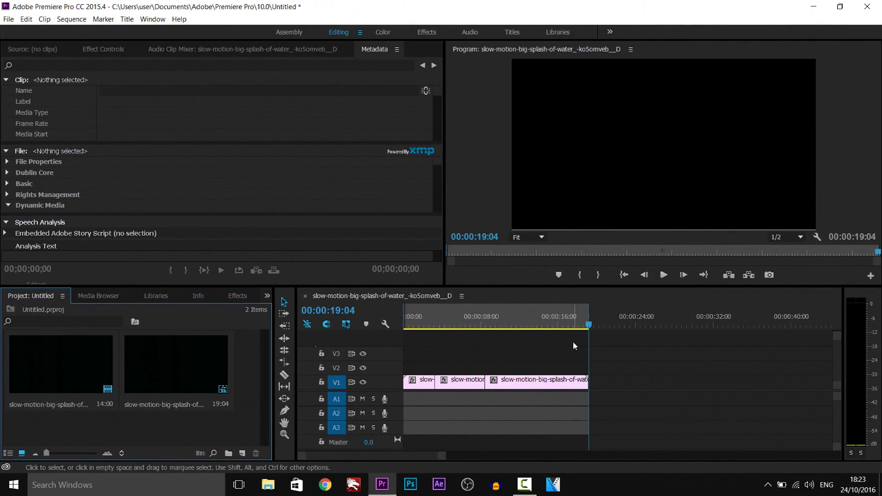
Step: Scrub the sequence opening from about 02:24 and trim the last V1 clip to end near 15:11
left_click(431, 324)
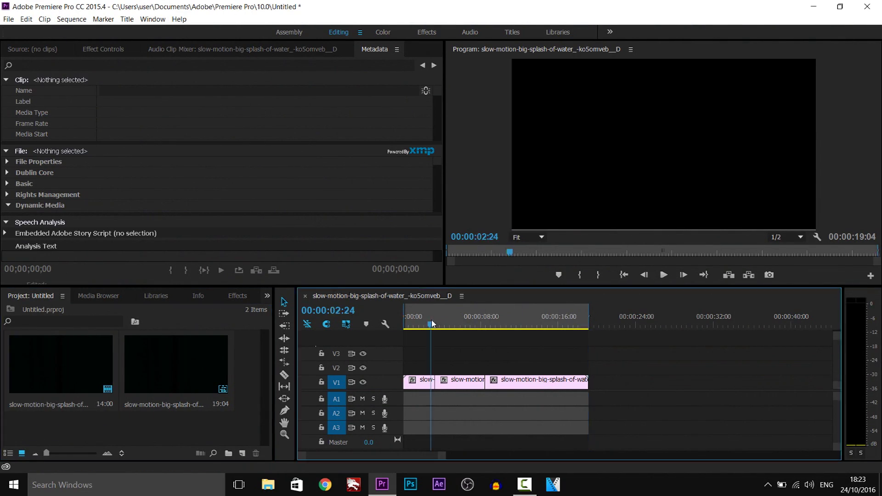
left_click_drag(431, 324, 410, 342)
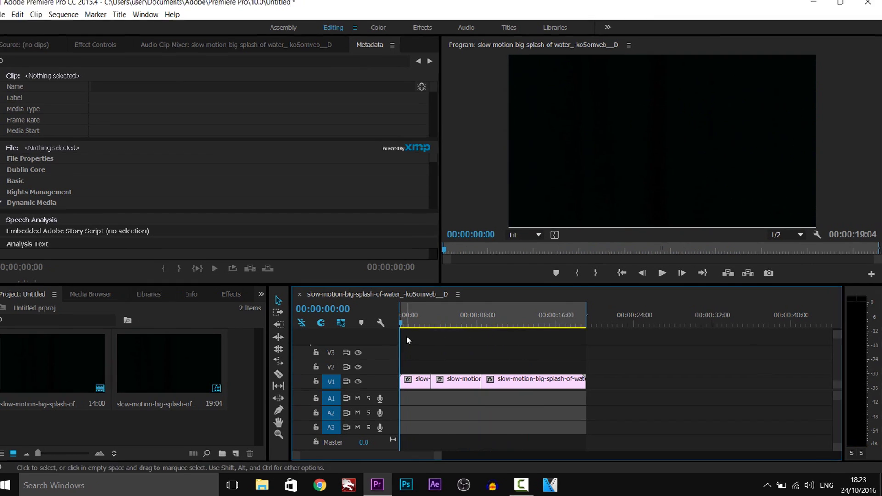
left_click_drag(585, 379, 549, 312)
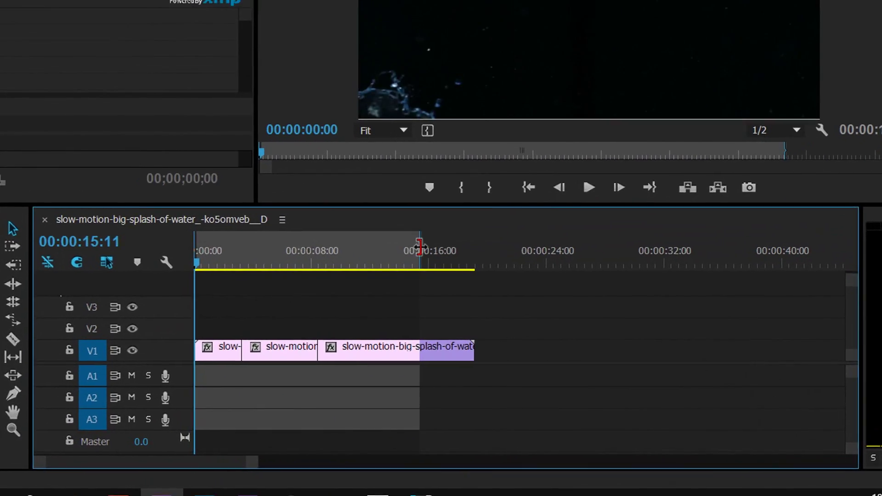
left_click_drag(419, 247, 420, 248)
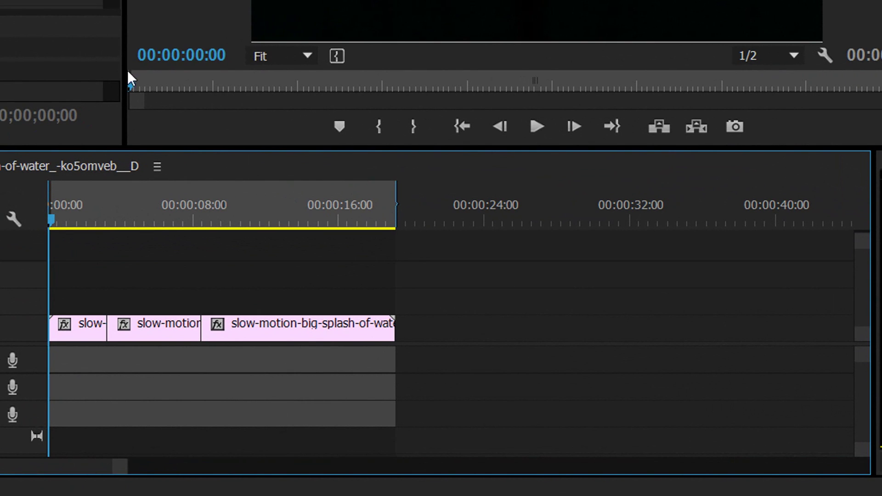
Step: Play the sequence from the start, restore the final clip's full length, and bring up the ruler's marking menu
left_click(132, 80)
key("space")
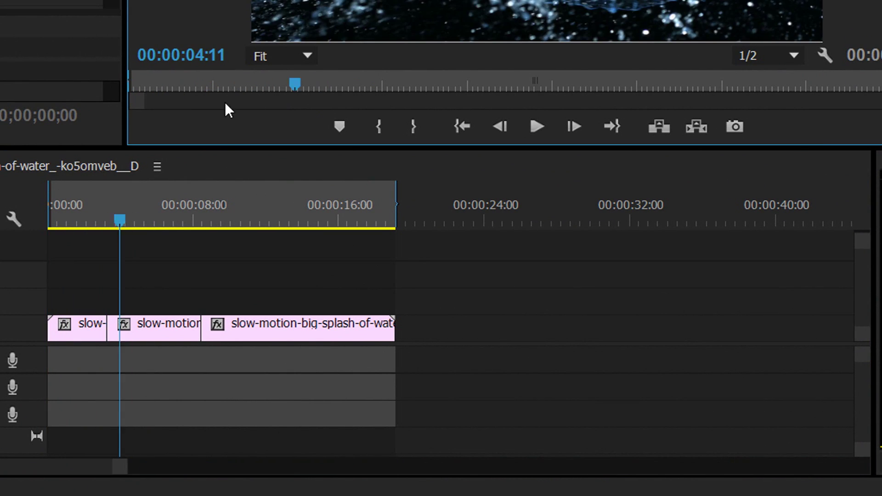
key("Home")
mouse_move(396, 203)
left_mouse_down()
mouse_move(403, 193)
mouse_move(374, 191)
mouse_move(392, 198)
left_mouse_up()
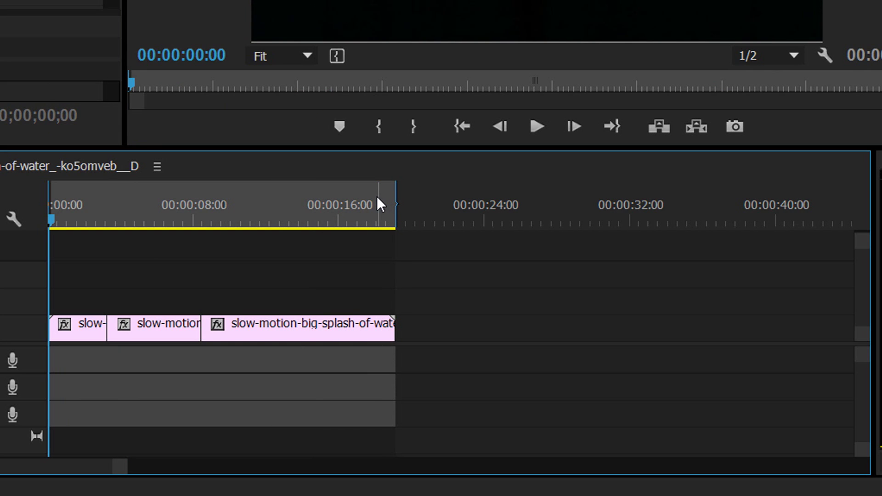
right_click(194, 190)
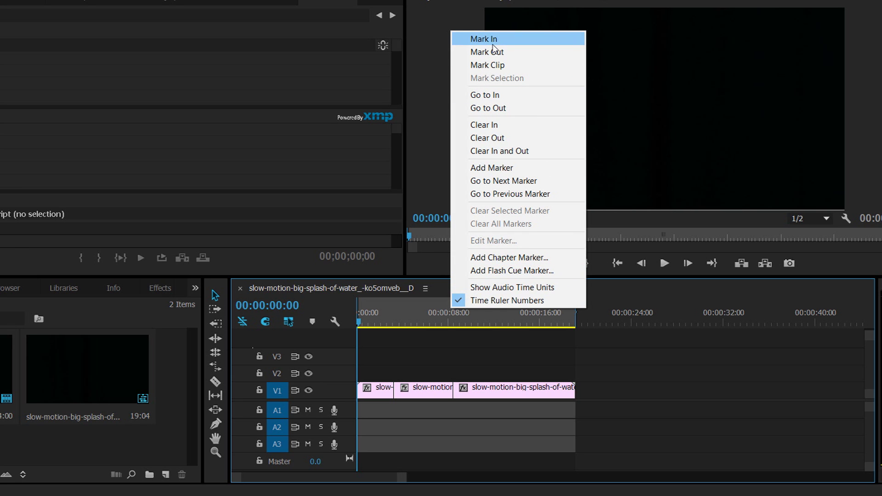
Step: Mark In at the sequence start, then Mark Out near the clips' end at 00:00:18:22
left_click(497, 314)
right_click(499, 311)
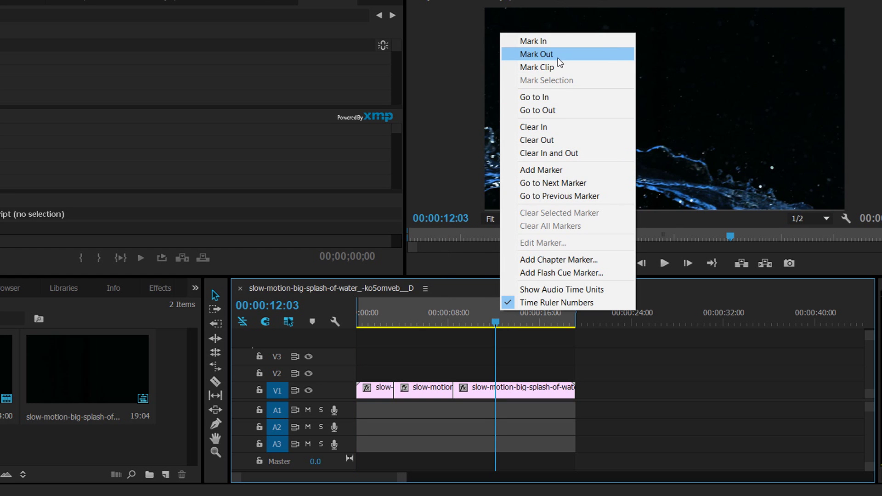
left_click(572, 319)
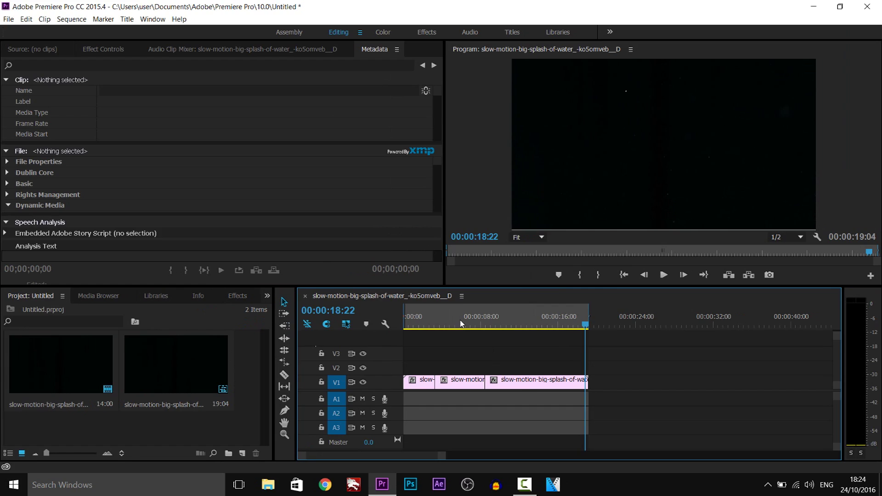
Step: Use File > Export > Media to reach the H.264 1920x1080, 29.97 fps Export Settings
left_click(8, 19)
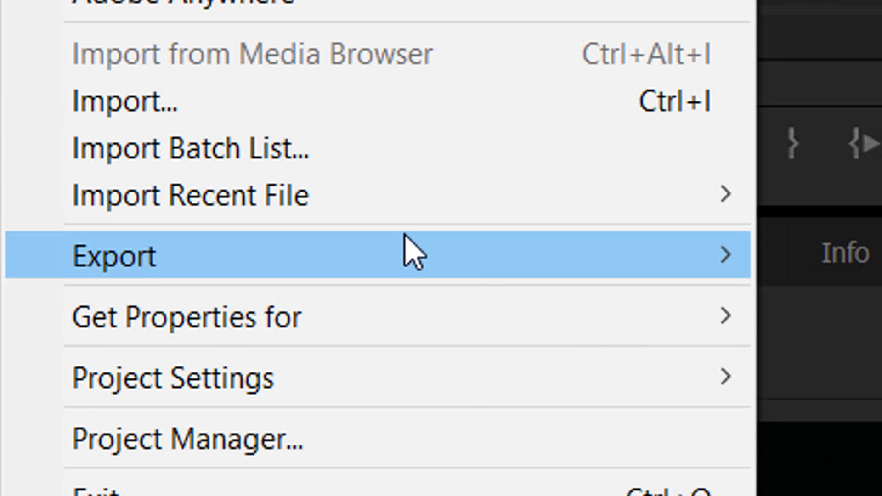
mouse_move(409, 250)
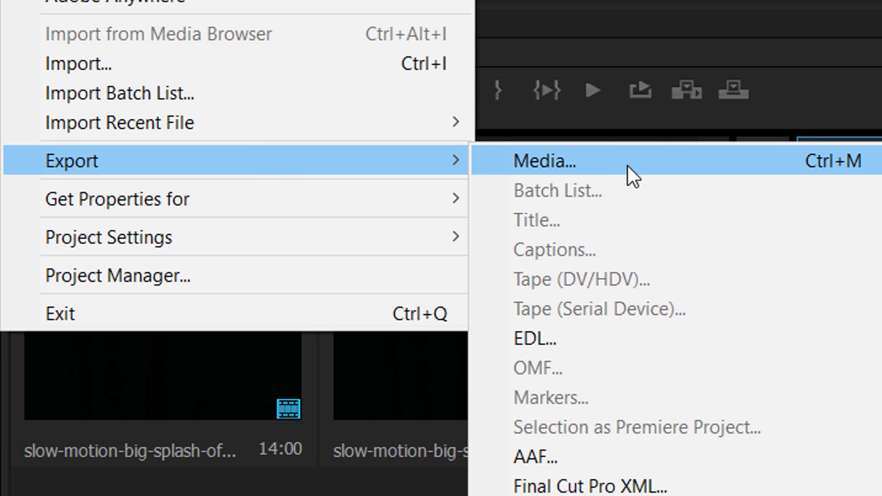
left_click(626, 169)
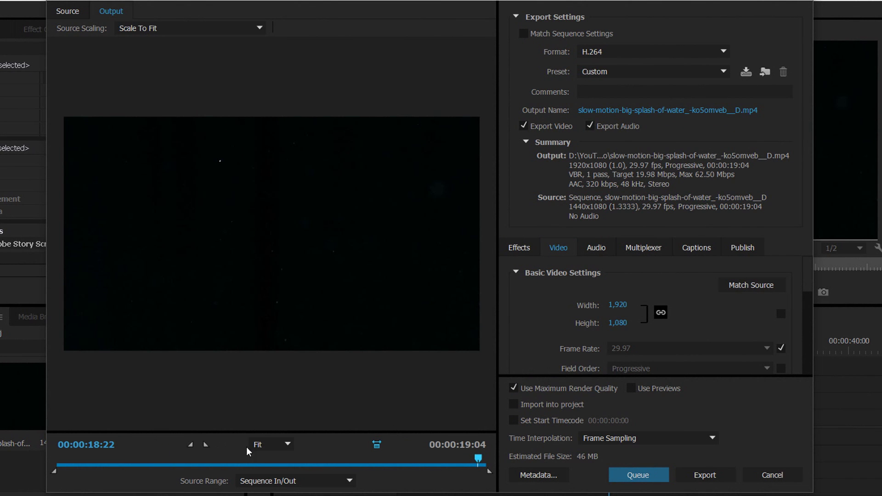
Step: Preview splash frames, then set a Custom source range from the start lasting 00:00:16:15 (about 40 MB)
mouse_move(253, 465)
left_mouse_down()
mouse_move(132, 468)
mouse_move(323, 481)
mouse_move(230, 478)
mouse_move(256, 479)
left_mouse_up()
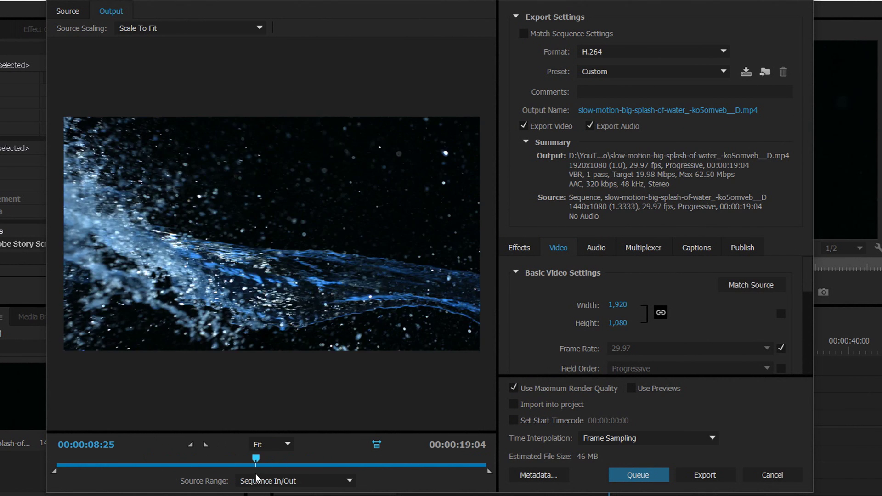
left_click_drag(489, 471, 477, 472)
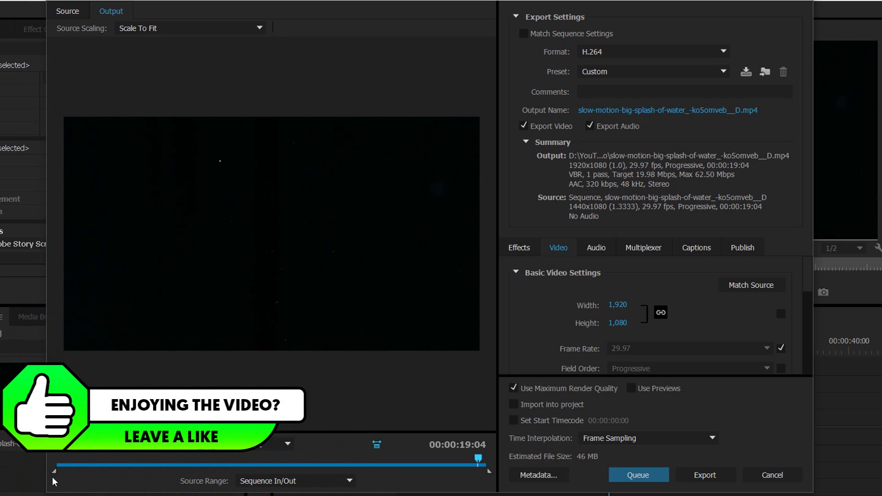
left_click_drag(54, 471, 123, 474)
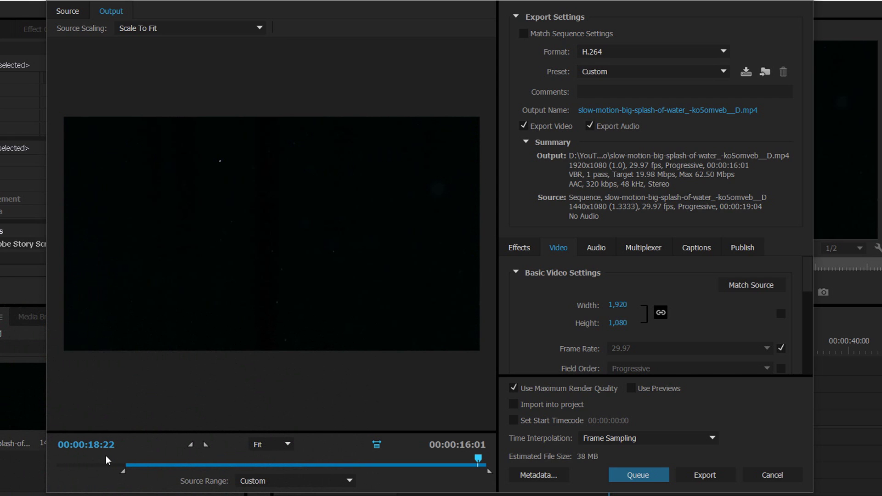
left_click_drag(125, 472, 37, 470)
mouse_move(481, 470)
left_mouse_down()
mouse_move(405, 458)
mouse_move(440, 471)
mouse_move(409, 465)
mouse_move(425, 457)
left_mouse_up()
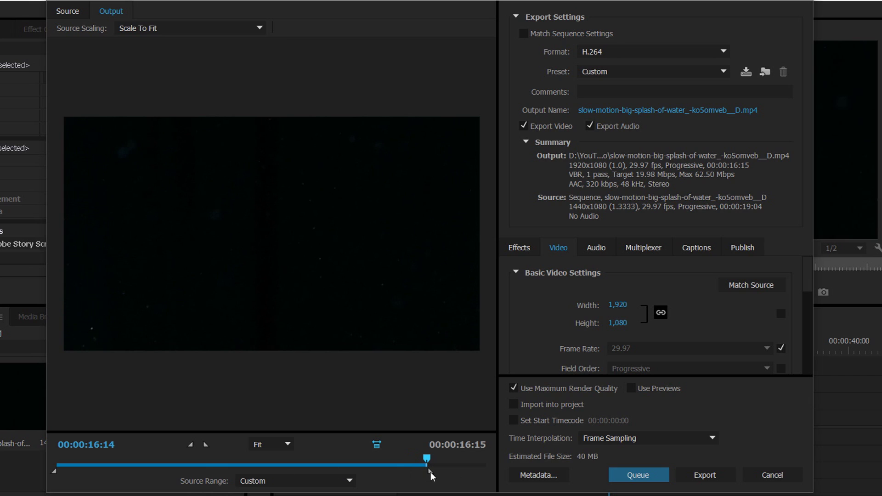
Step: Keep H.264 as the format and choose the YouTube 1080p HD preset (VBR 1-pass, 16 Mbps)
left_click(583, 52)
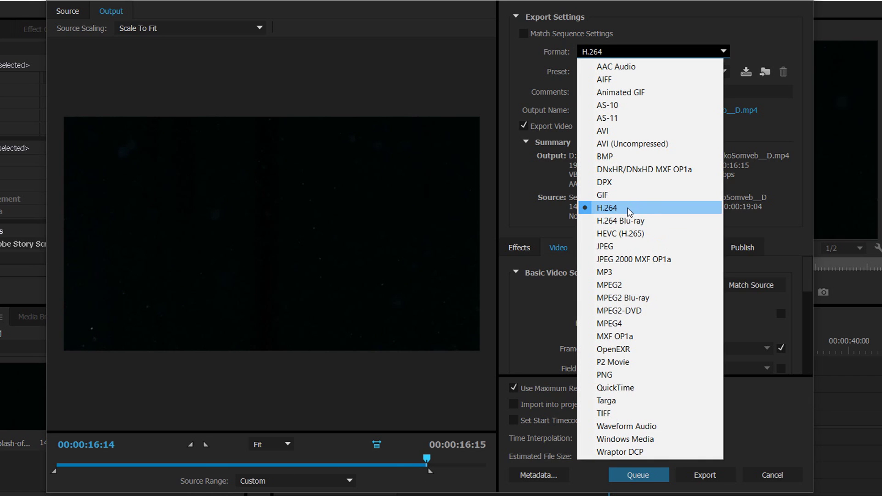
left_click(629, 209)
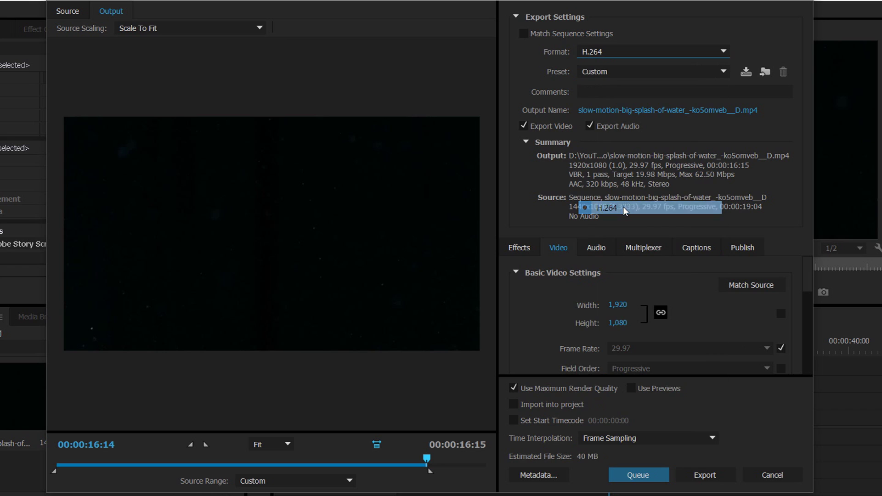
left_click(600, 73)
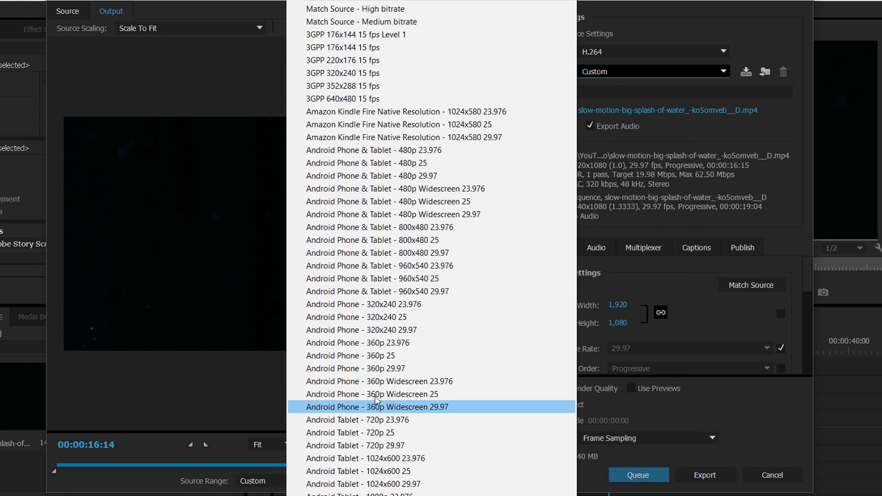
scroll(377, 478, "down", 3)
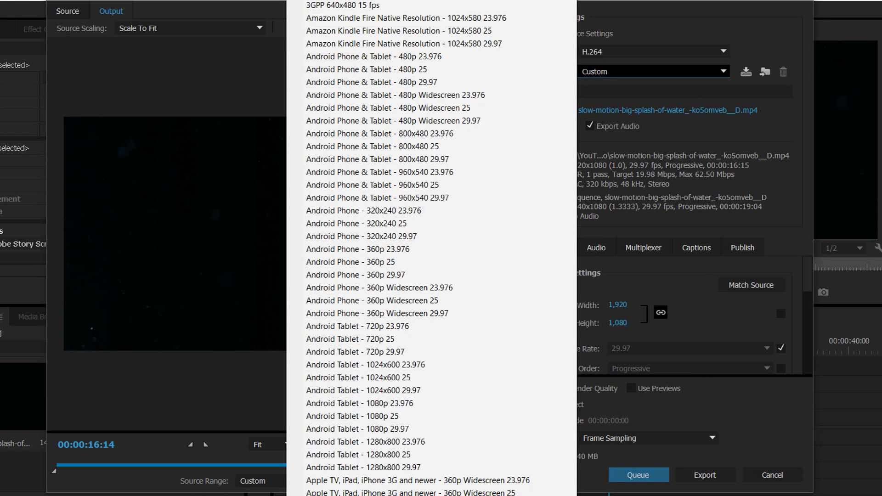
scroll(377, 478, "down", 10)
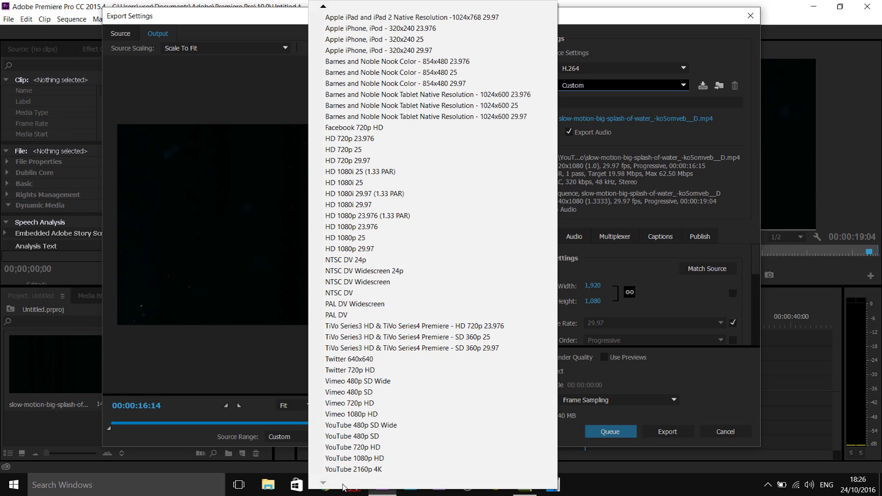
left_click(392, 459)
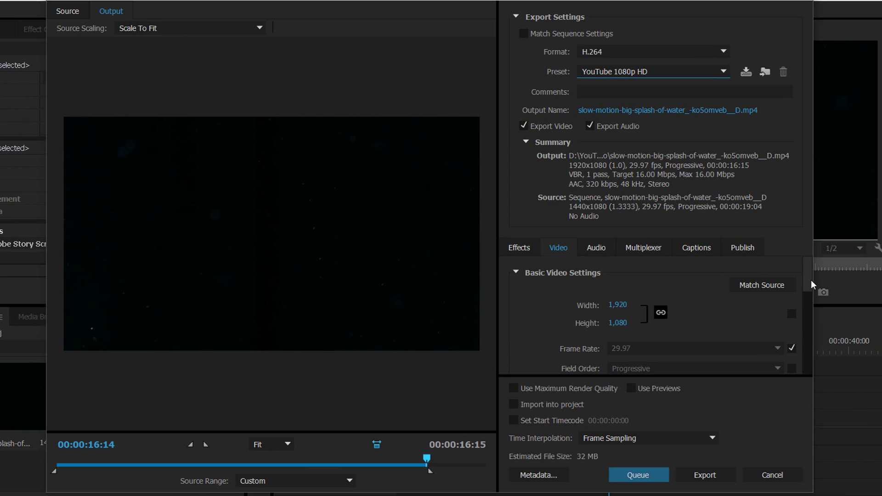
left_click_drag(811, 281, 797, 343)
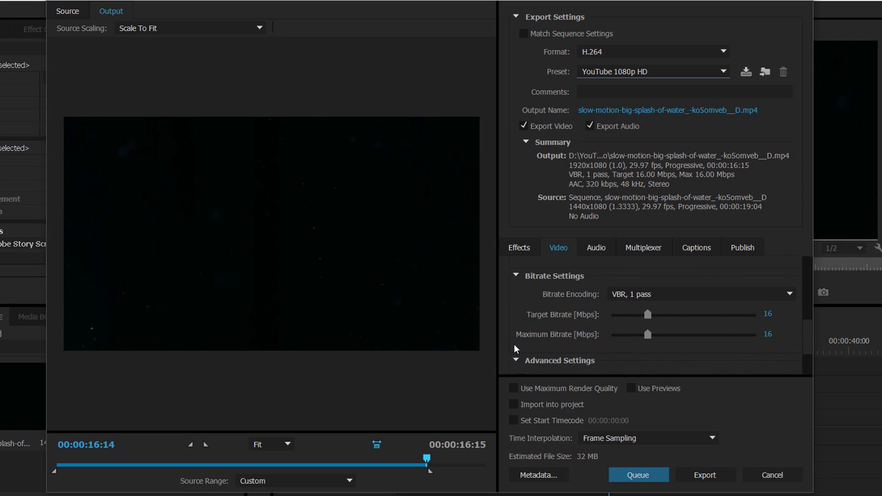
Step: Drag Maximum Bitrate to 62.5 Mbps and Target Bitrate to 30.69 Mbps, estimating 61 MB
left_click(650, 337)
left_click_drag(649, 338, 745, 334)
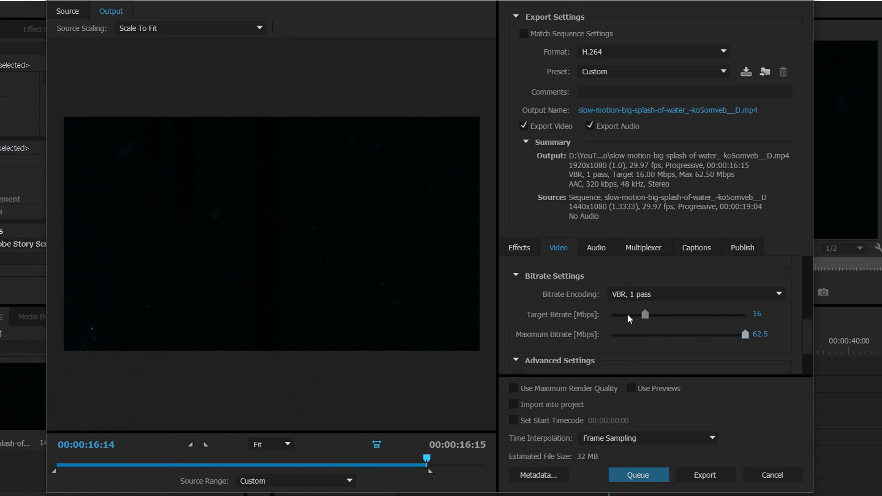
left_click_drag(644, 315, 679, 319)
mouse_move(675, 315)
left_mouse_down()
mouse_move(749, 316)
mouse_move(678, 328)
left_mouse_up()
left_click_drag(809, 336, 811, 363)
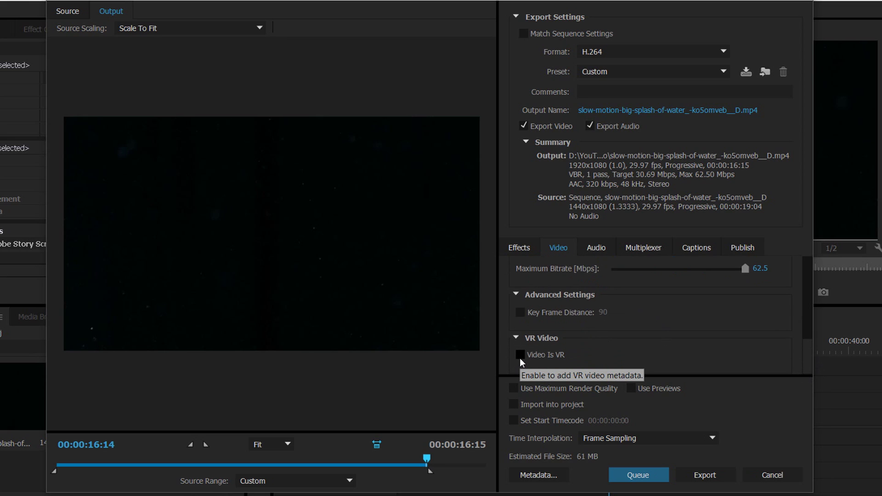
Step: Keep audio bitrate at 320 kbps, enable Use Maximum Render Quality, and start the export
left_click(601, 251)
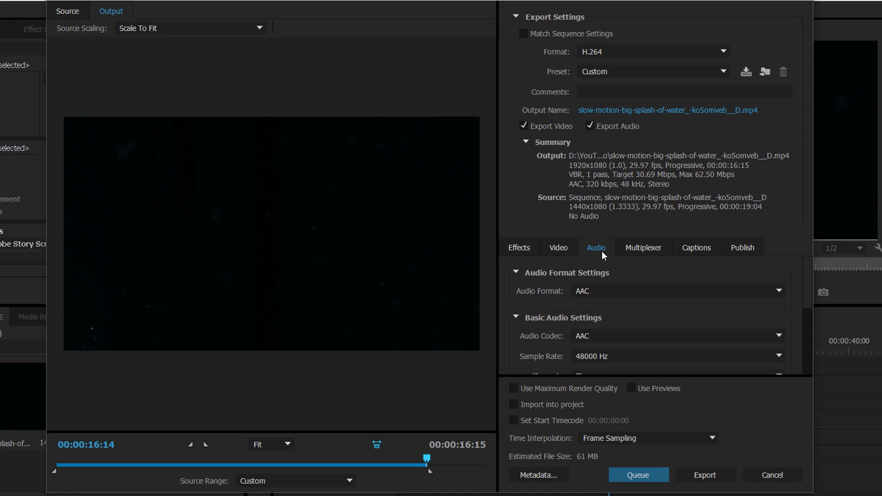
left_click_drag(803, 288, 803, 355)
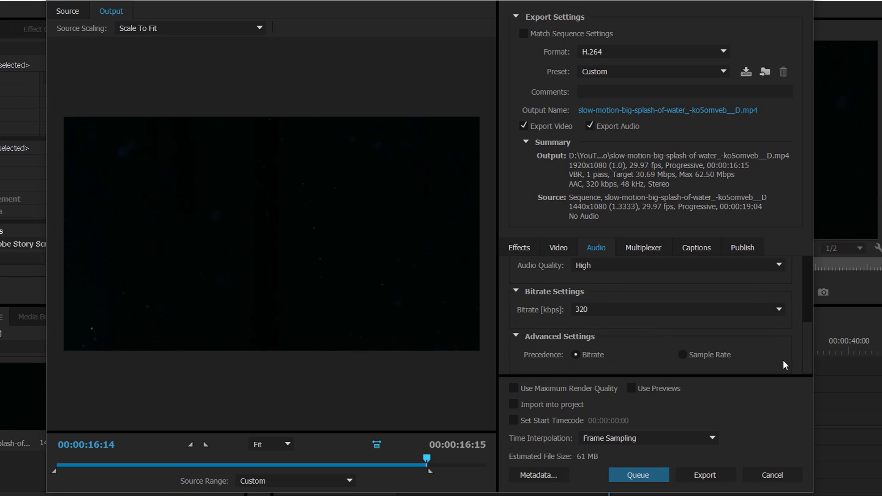
left_click(596, 311)
left_click(606, 299)
left_click(531, 390)
left_click(723, 476)
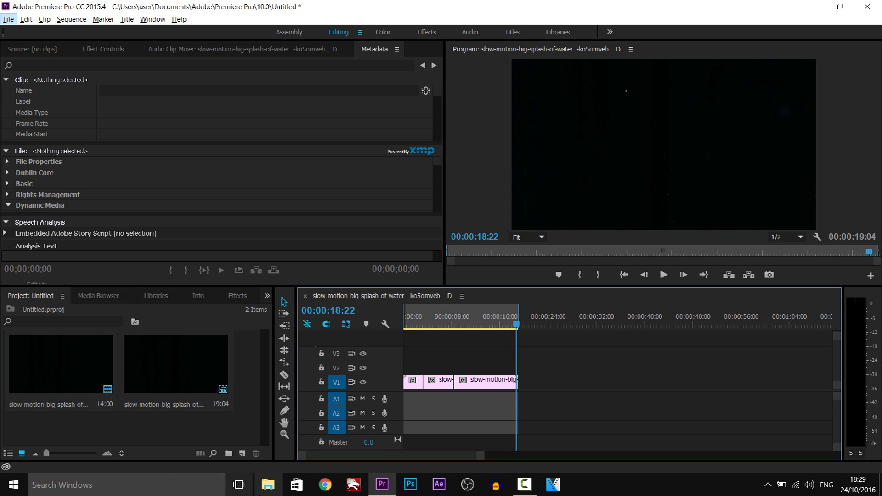
left_click_drag(268, 485, 257, 396)
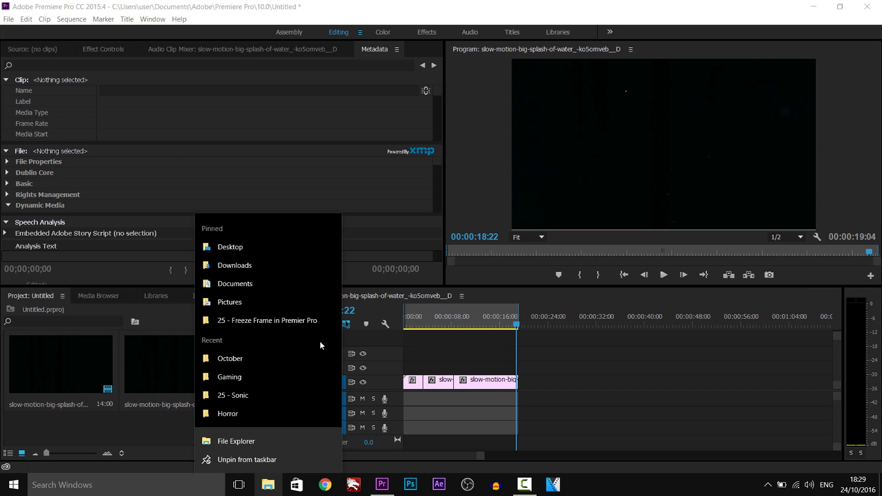
left_click(315, 320)
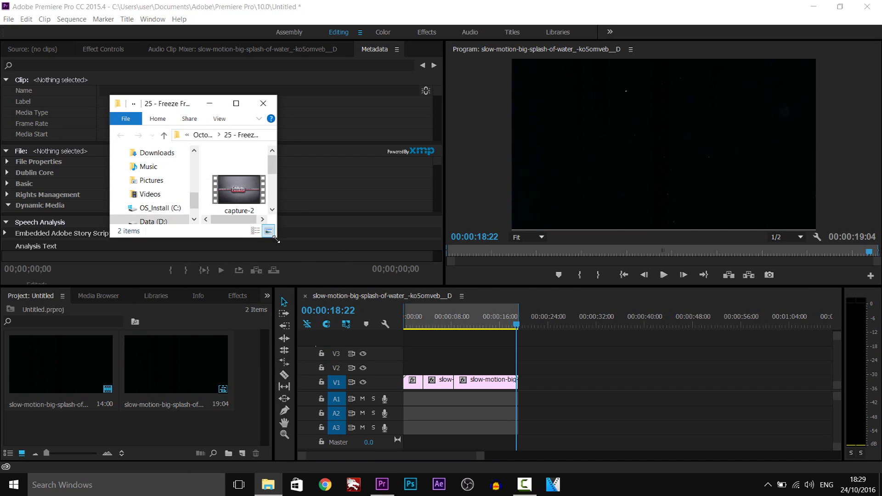
left_click_drag(276, 239, 566, 372)
left_click(328, 219)
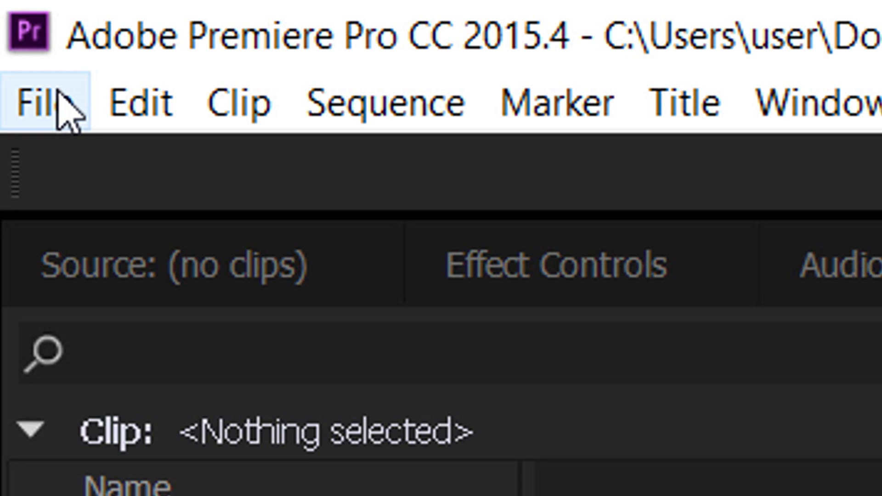
Step: Reopen File > Export > Media and bring up the Output Name Save As dialog
left_click(12, 19)
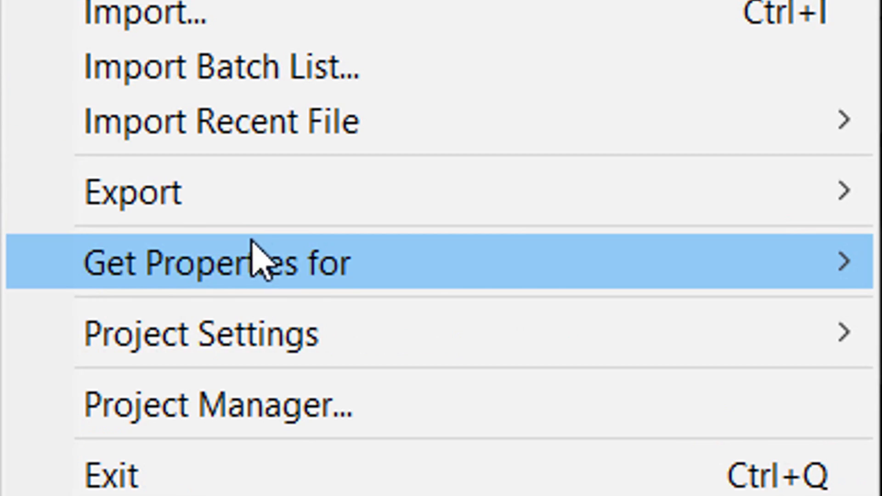
mouse_move(276, 222)
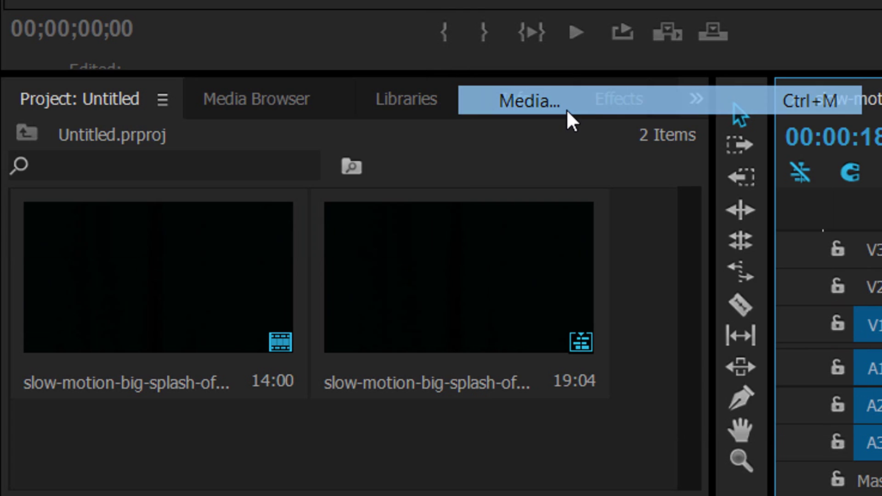
left_click(567, 118)
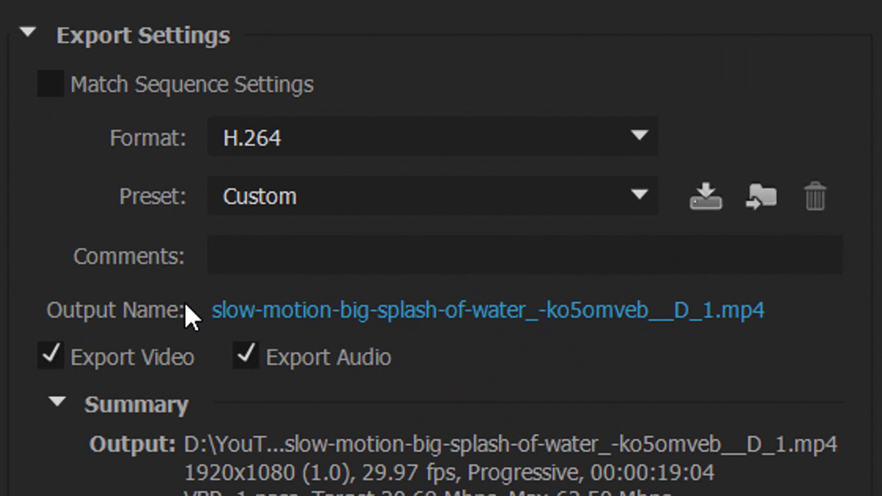
left_click(256, 320)
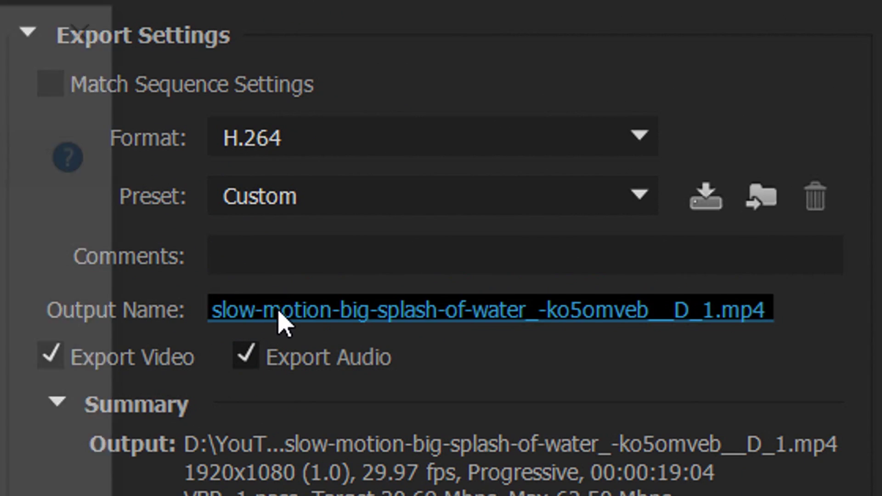
Step: Pick the Desktop folder, replace the file name with 'example', and save as example.mp4
left_click(148, 105)
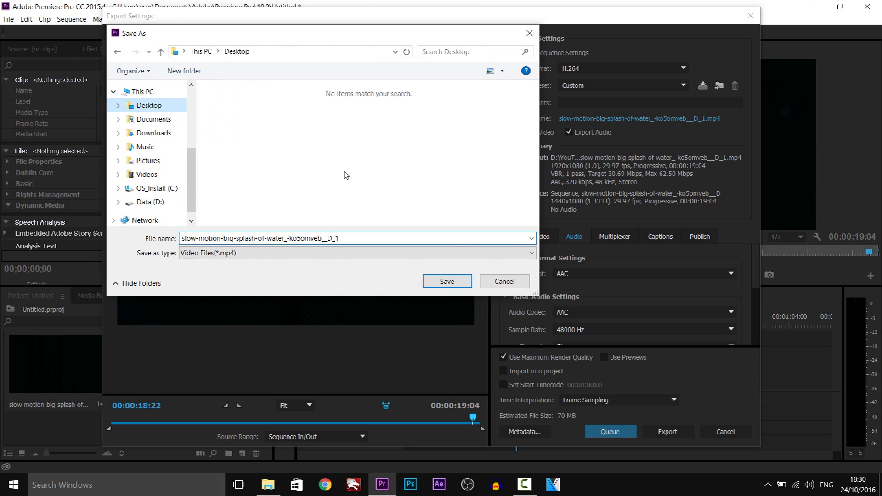
left_click(370, 243)
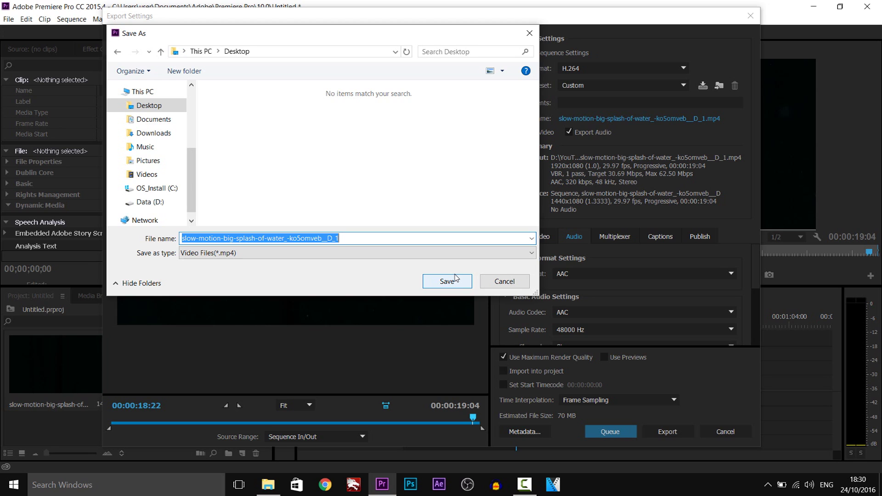
type("example")
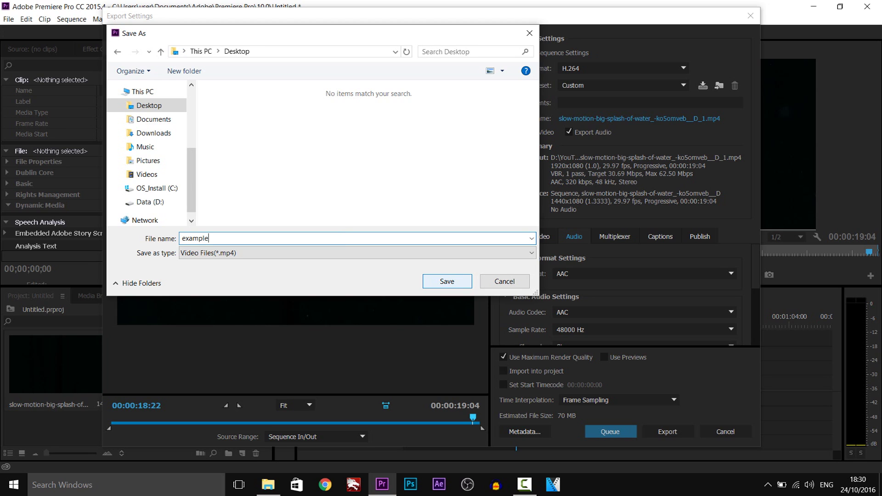
left_click(446, 281)
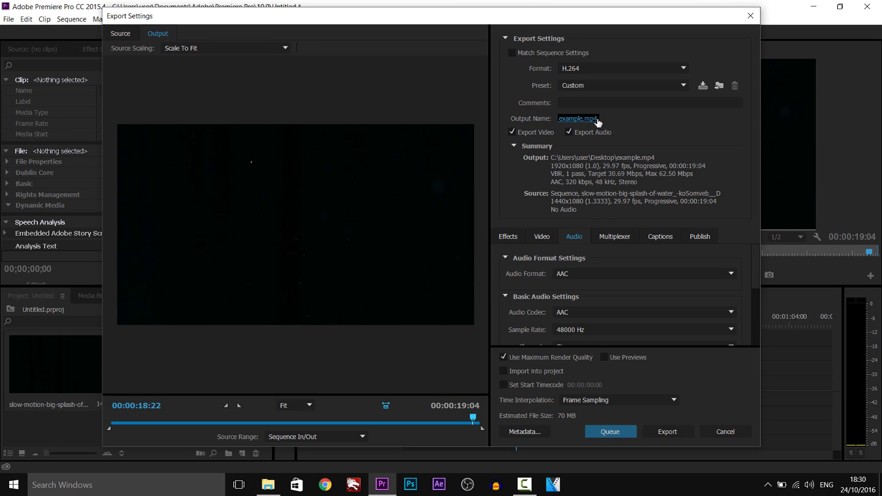